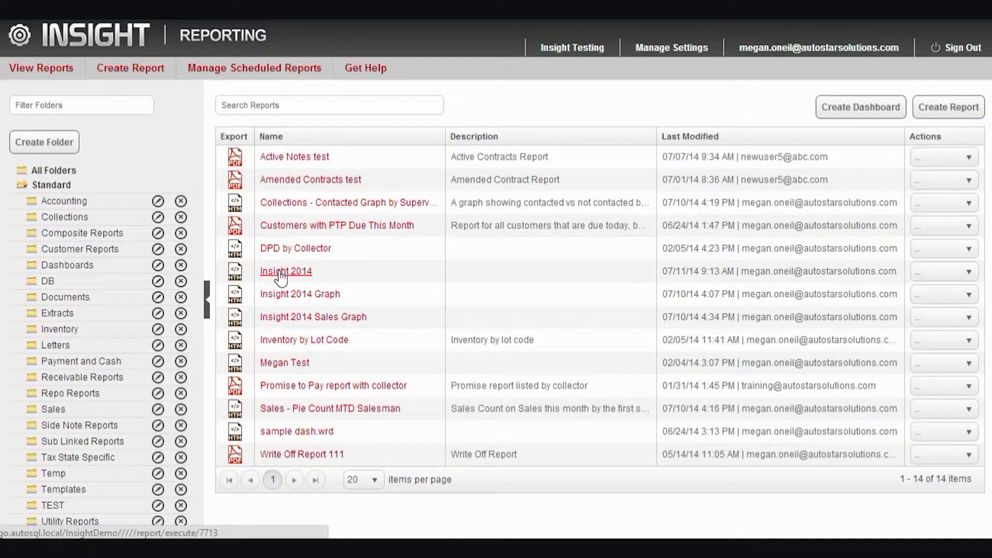
# Run the Insight 2014 report with its existing filters and look over the first page.
pyautogui.click(282, 274)
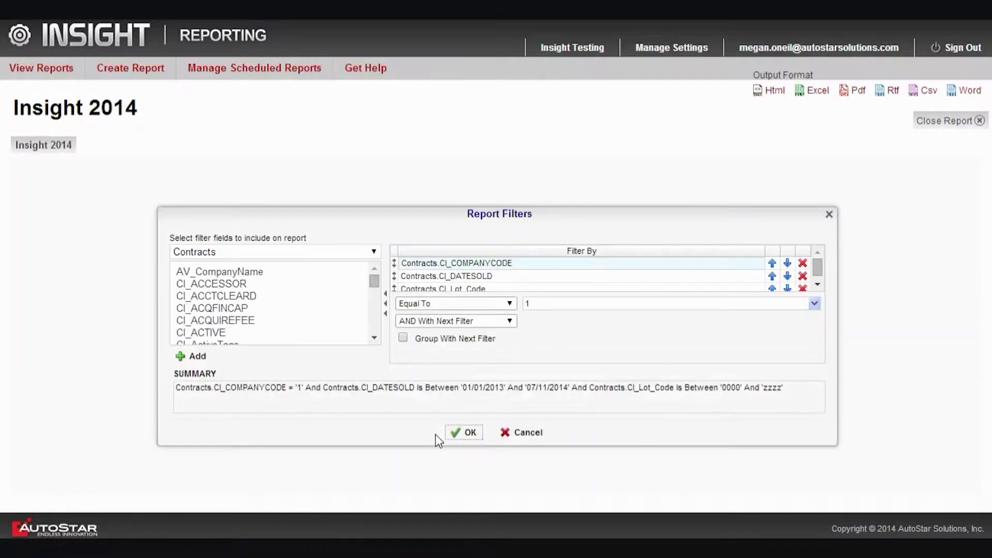
pyautogui.click(461, 435)
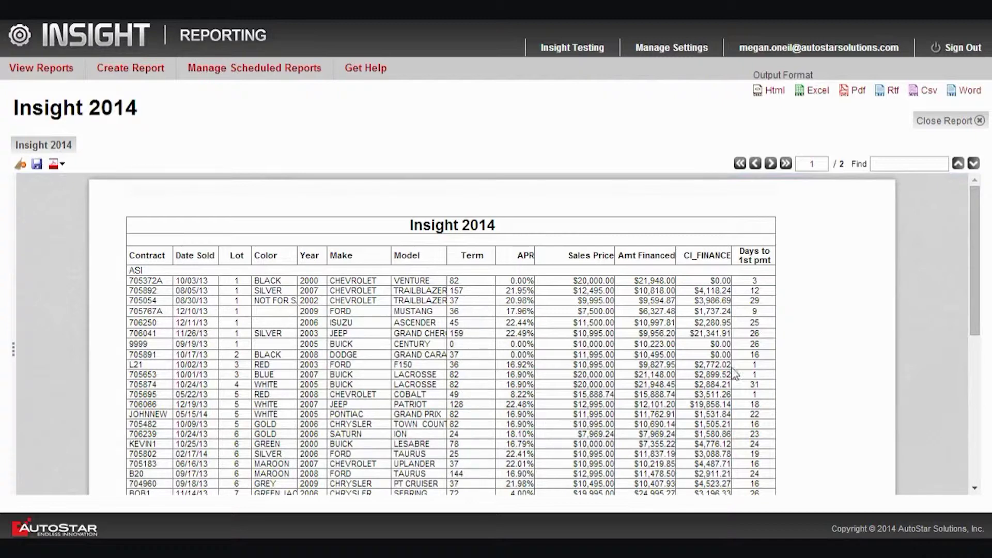
pyautogui.scroll(-3, 436, 436)
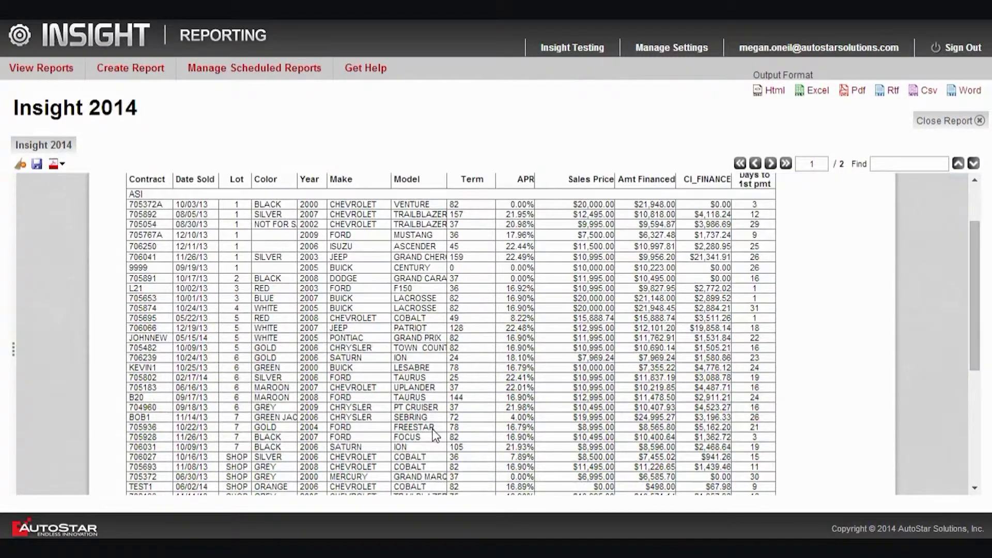
pyautogui.scroll(3, 413, 435)
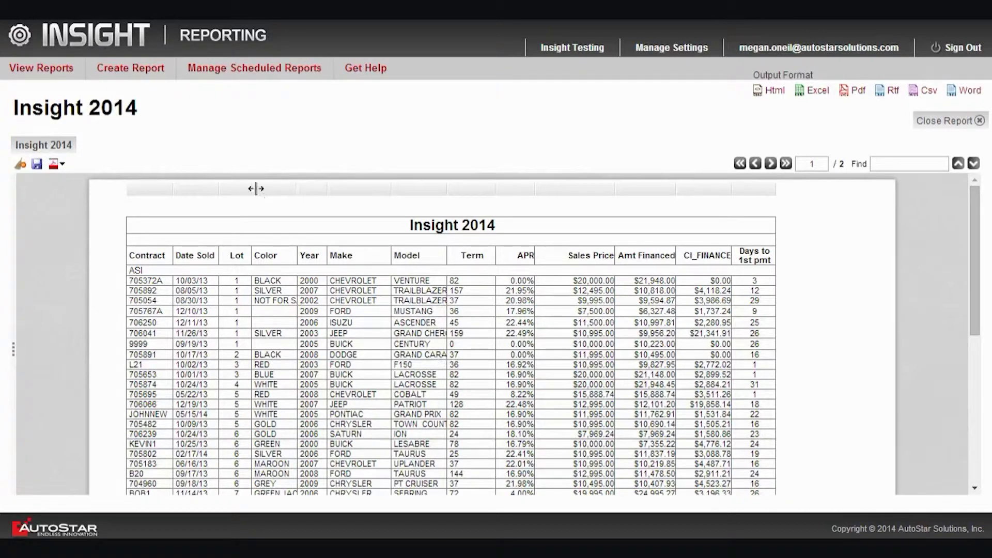
# Narrow the Lot and Year columns in favour of Color and Make, and widen the Model column into Term.
pyautogui.moveTo(250, 188); pyautogui.dragTo(237, 187)
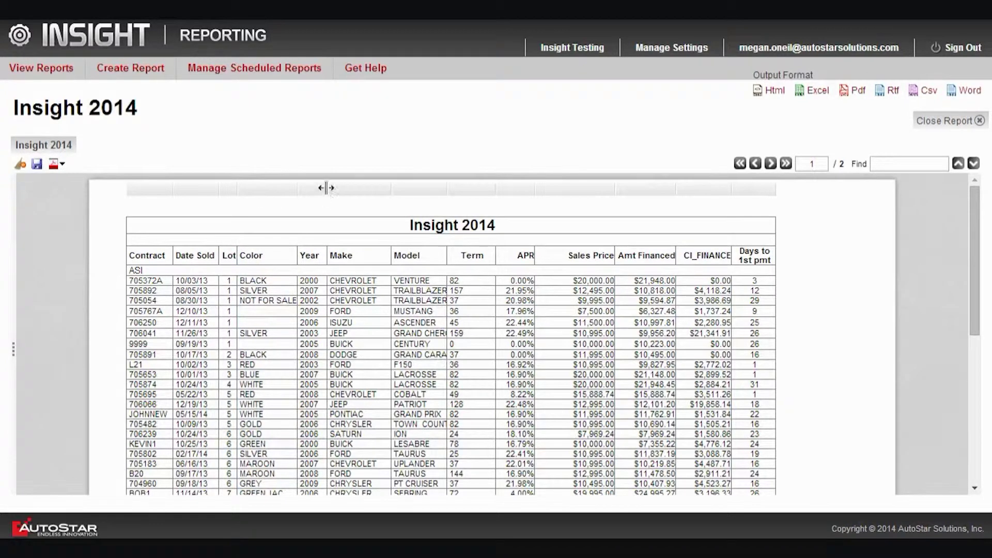
pyautogui.moveTo(326, 187); pyautogui.dragTo(322, 186)
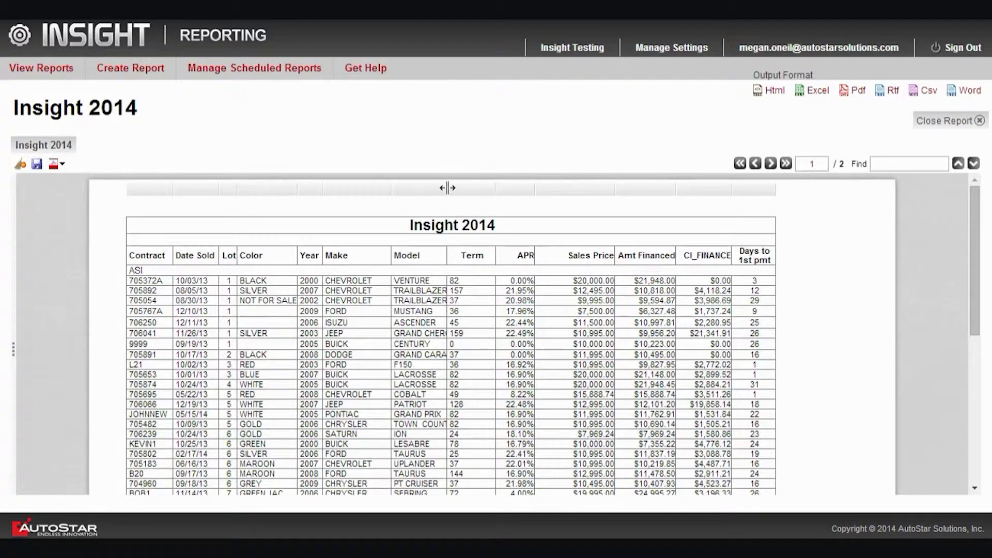
pyautogui.moveTo(447, 187); pyautogui.dragTo(469, 187)
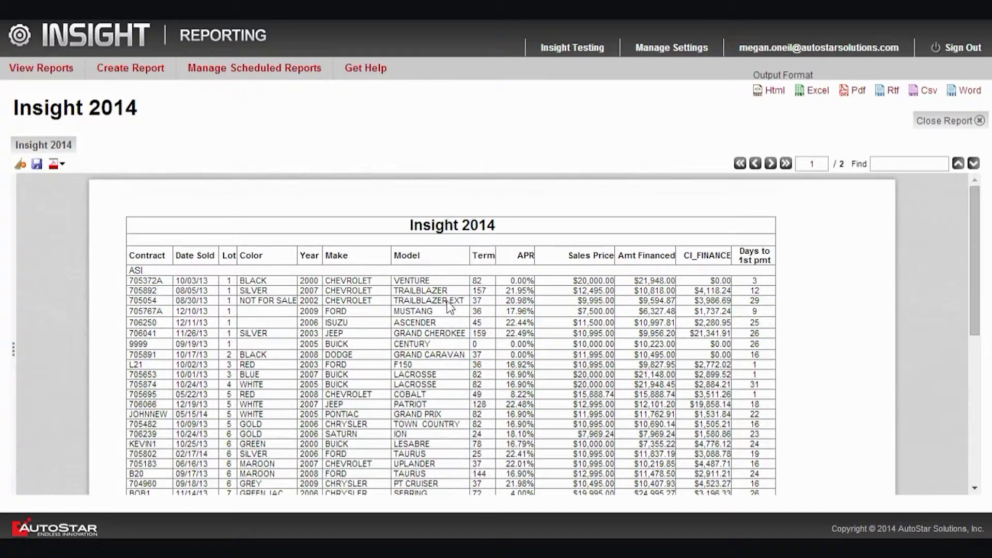
# Narrow the Sales Price column to make room, and widen the Model column further so it ends just before Term.
pyautogui.moveTo(531, 185)
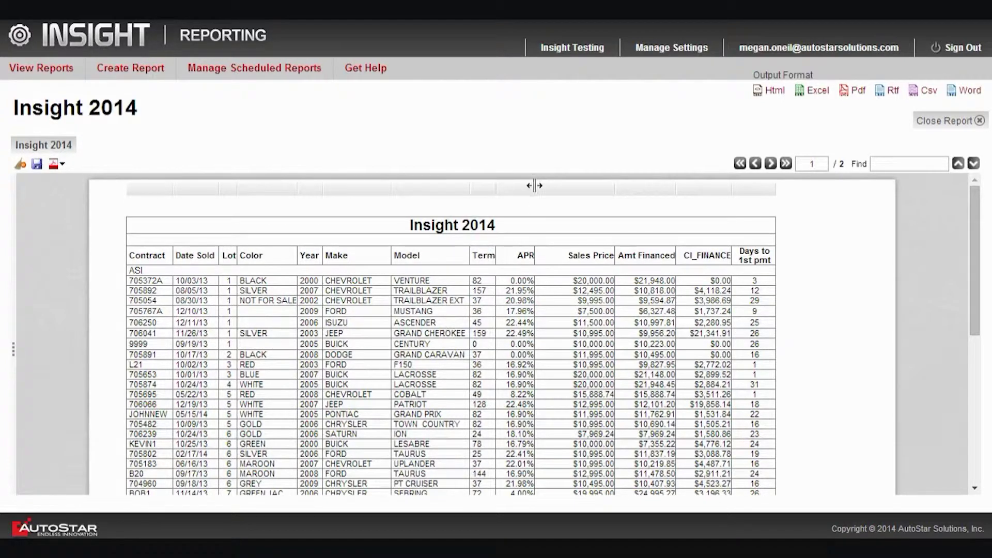
pyautogui.moveTo(538, 189); pyautogui.dragTo(564, 189)
pyautogui.moveTo(496, 189)
pyautogui.mouseDown()
pyautogui.moveTo(525, 188)
pyautogui.moveTo(492, 187)
pyautogui.mouseUp()
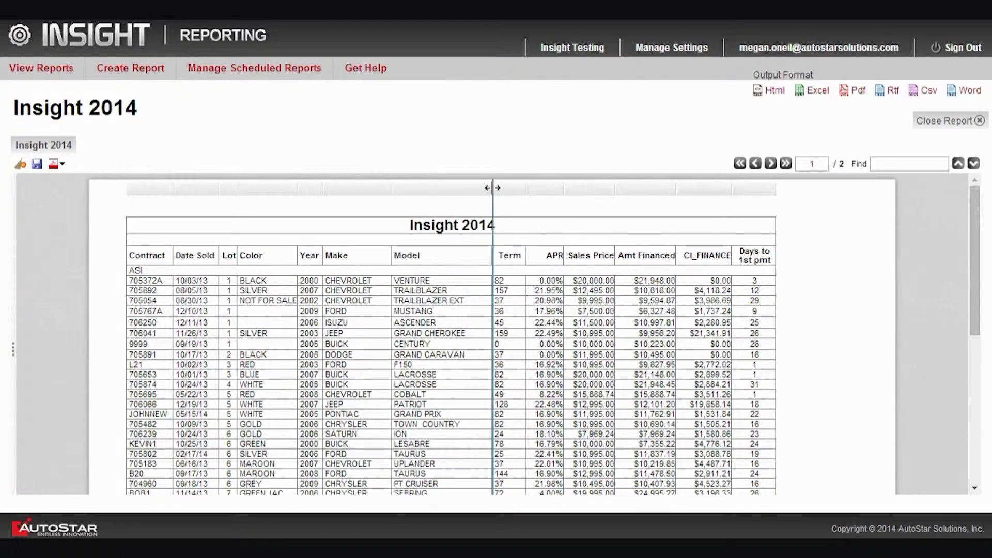
pyautogui.moveTo(492, 188); pyautogui.dragTo(492, 187)
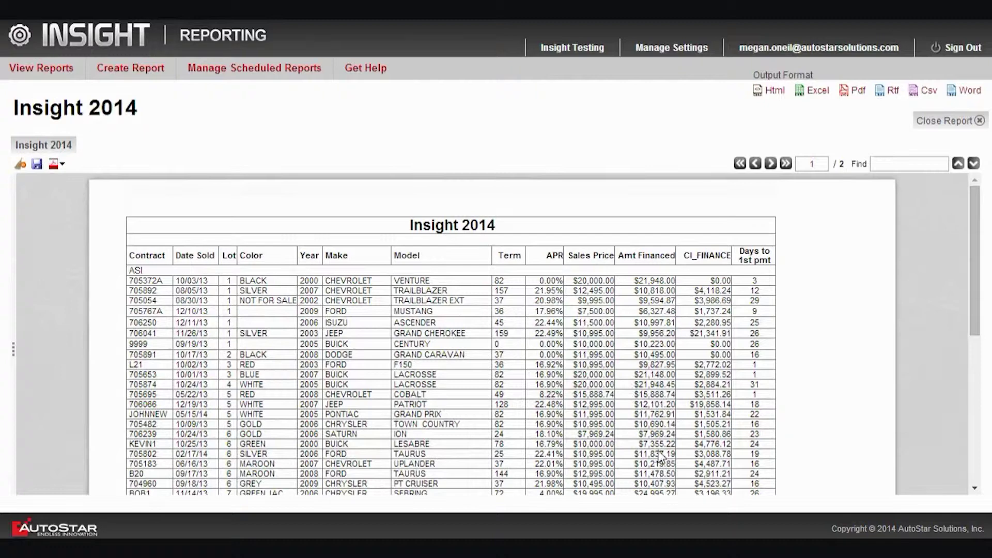
# Make all Amt Financed values lower than $10,219.85 bold by applying the style to lesser values.
pyautogui.scroll(-2, 665, 376)
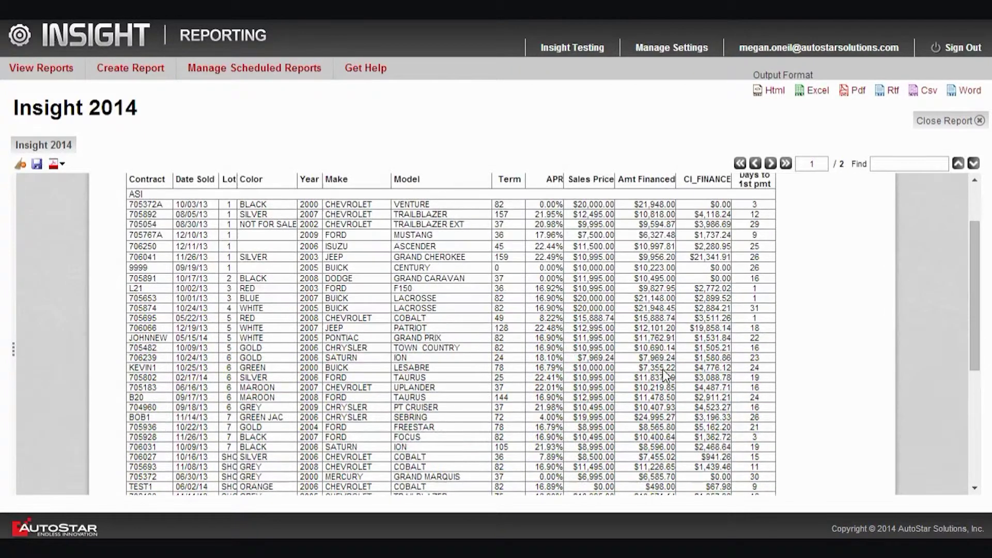
pyautogui.scroll(-2, 660, 400)
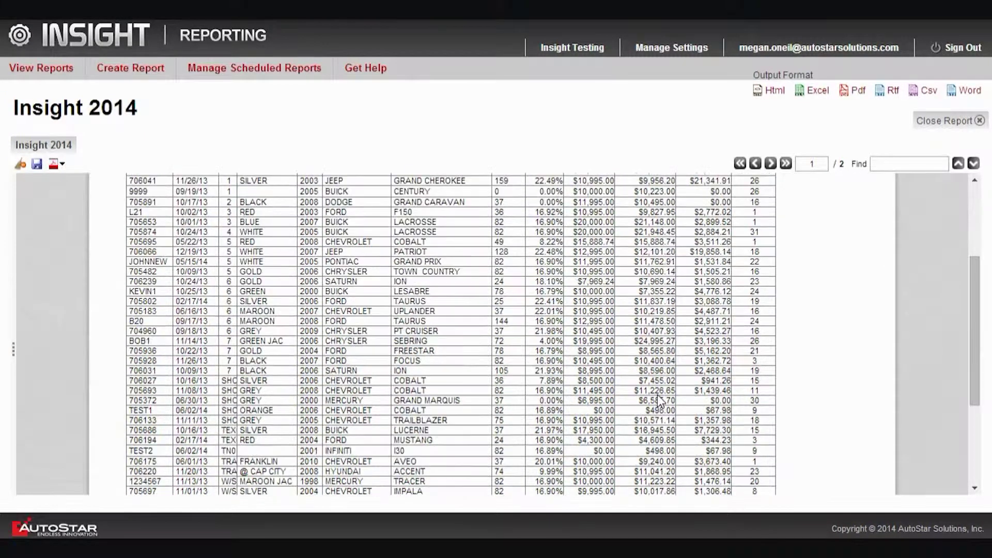
pyautogui.scroll(-2, 655, 440)
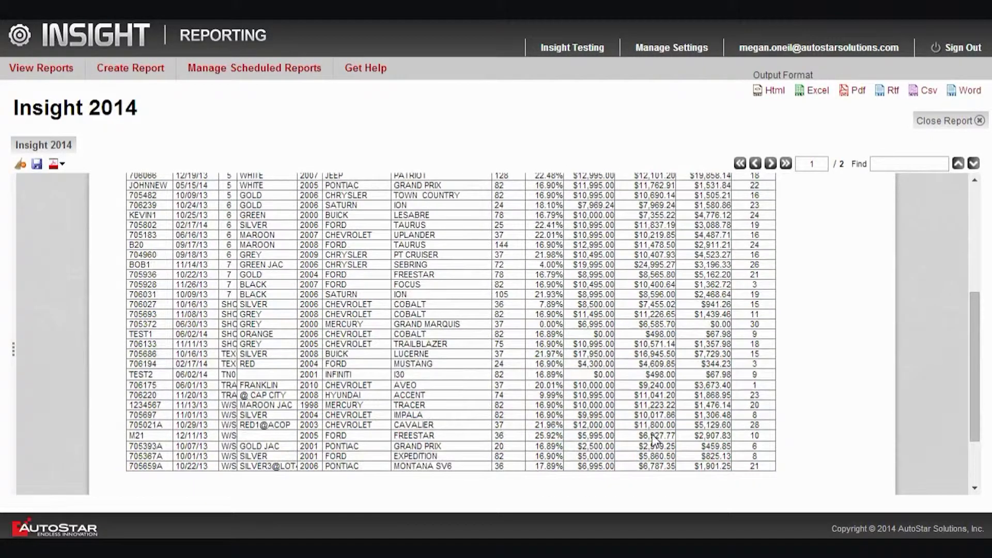
pyautogui.scroll(2, 654, 440)
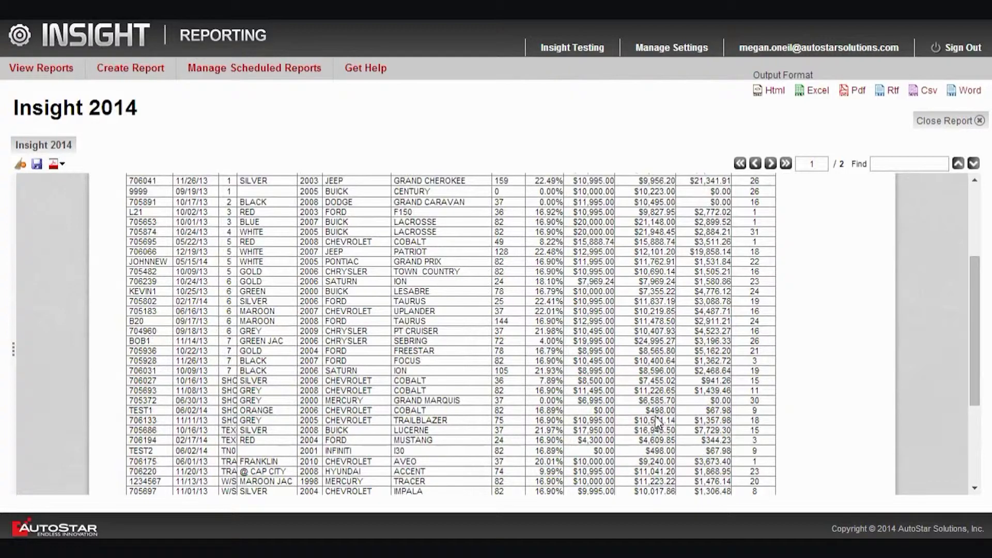
pyautogui.click(658, 318)
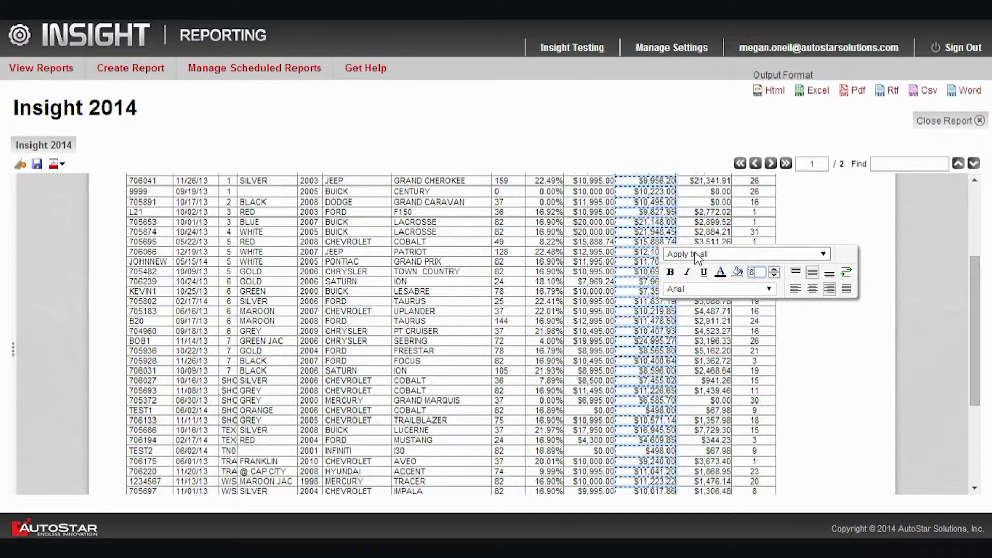
pyautogui.click(825, 253)
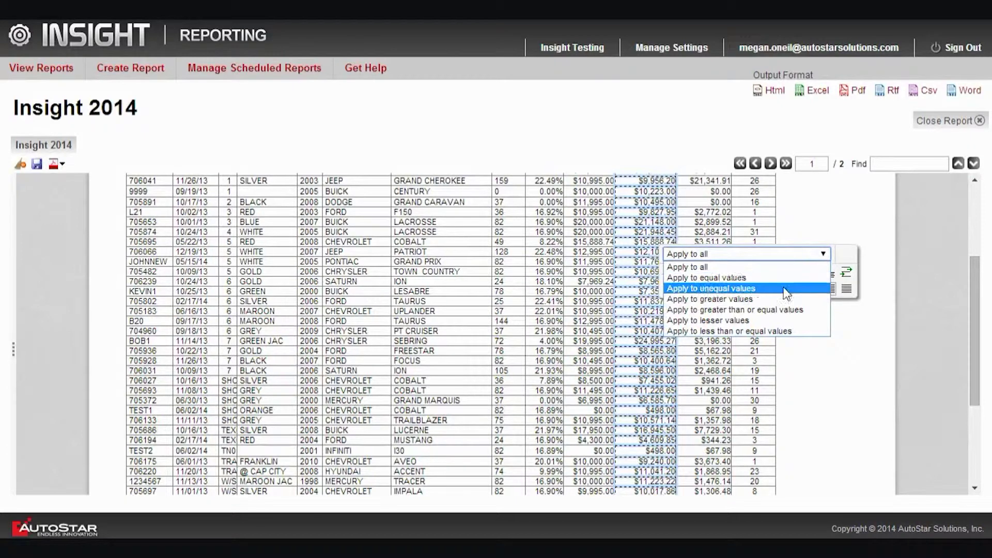
pyautogui.click(701, 321)
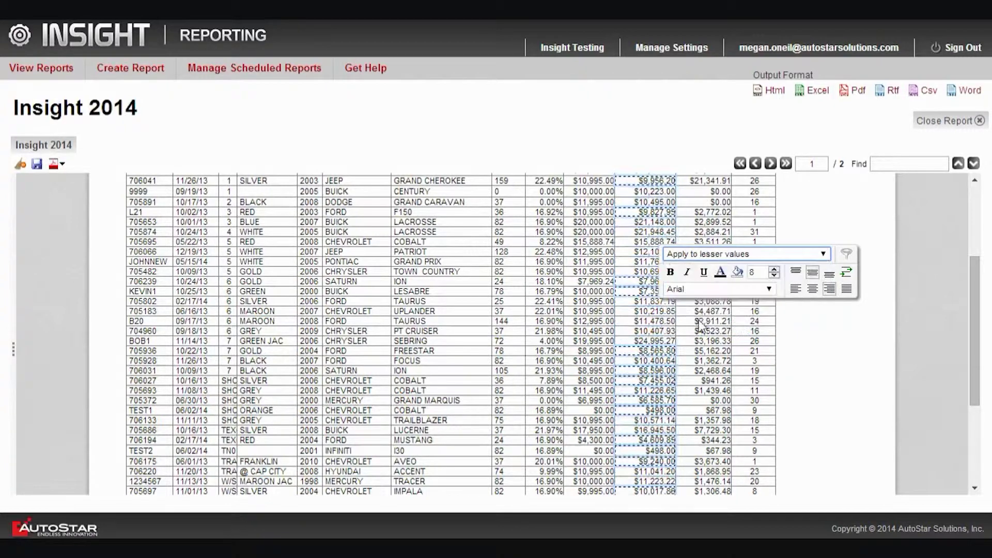
pyautogui.click(671, 273)
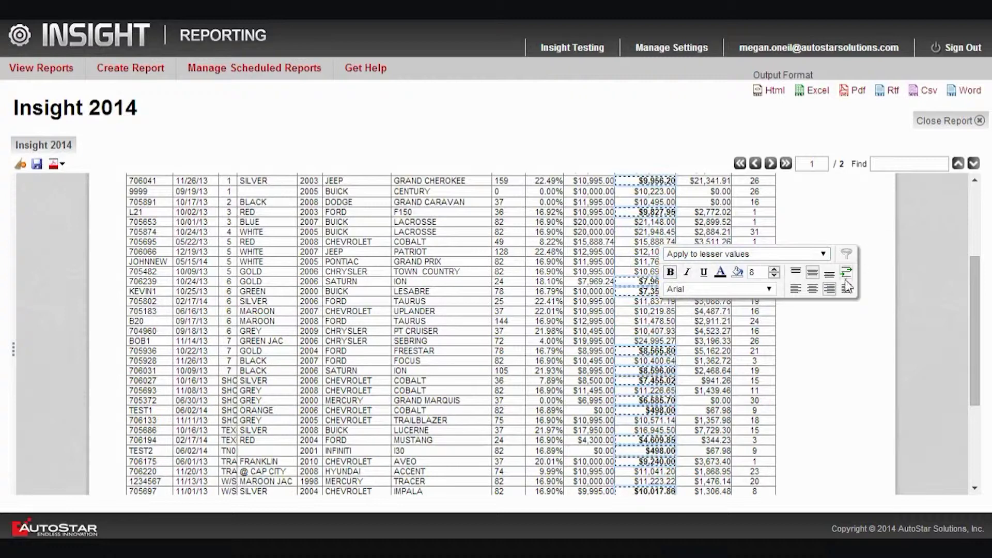
pyautogui.click(855, 379)
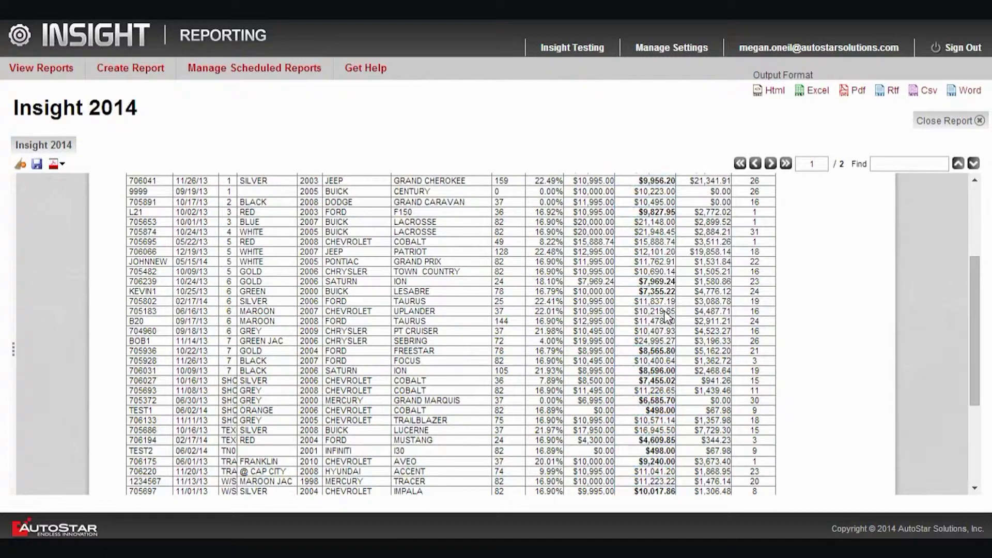
# Examine the bold formatting throughout the Amt Financed column on the report's first page.
pyautogui.scroll(3, 658, 297)
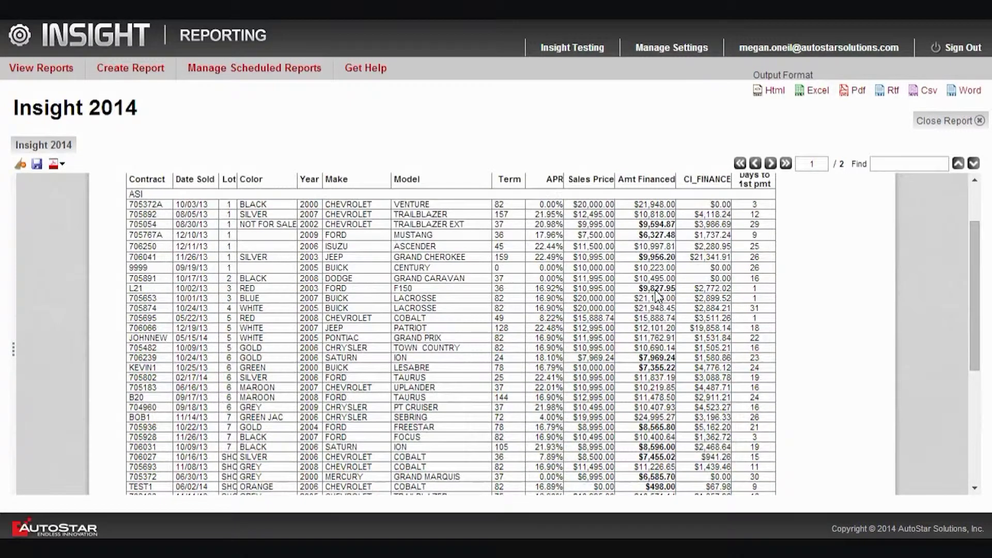
pyautogui.scroll(-5, 656, 299)
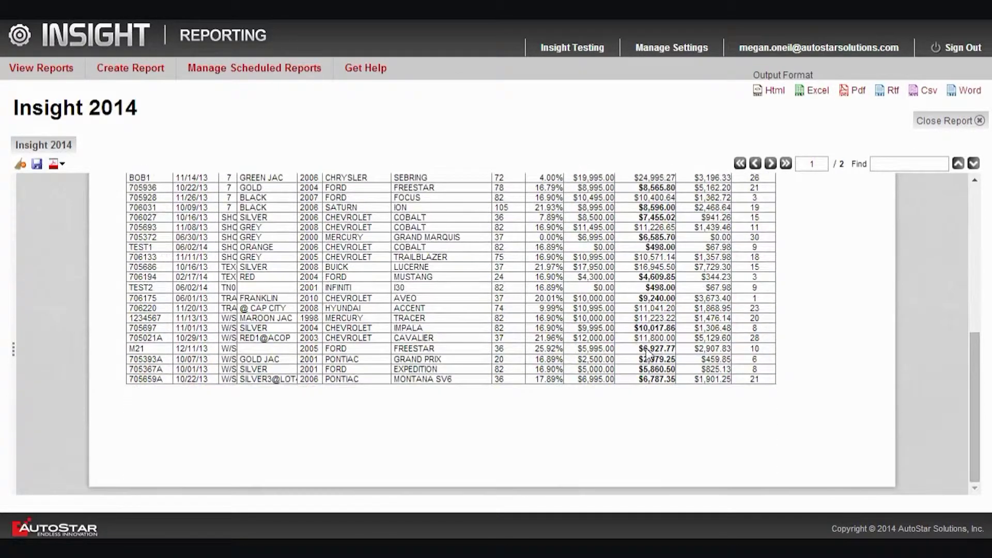
pyautogui.scroll(5, 658, 356)
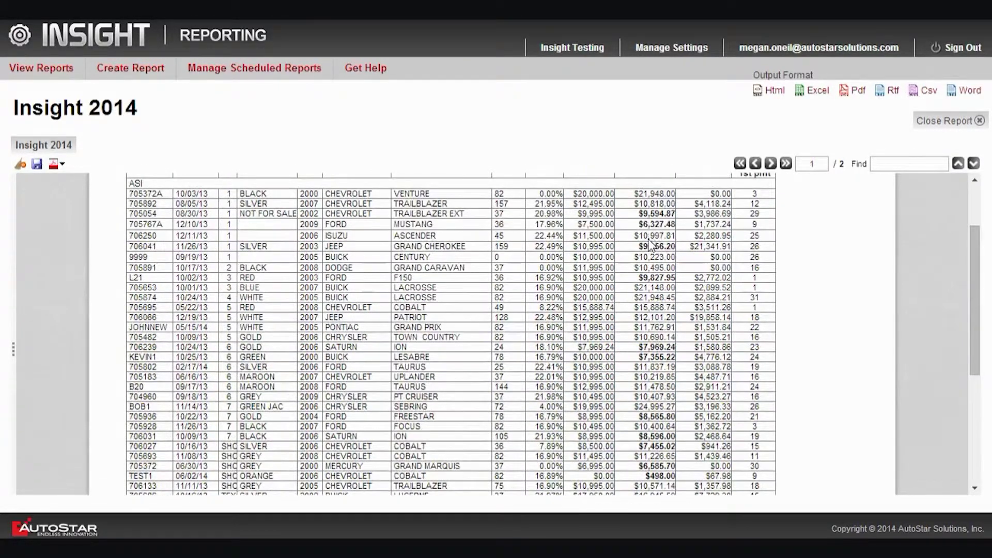
pyautogui.scroll(2, 652, 248)
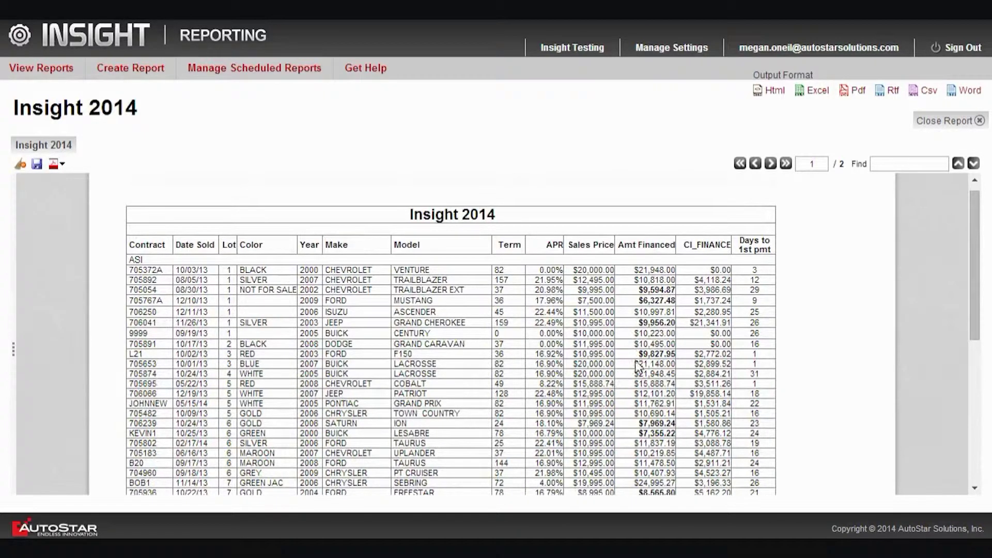
pyautogui.scroll(-2, 642, 375)
pyautogui.scroll(-2, 643, 377)
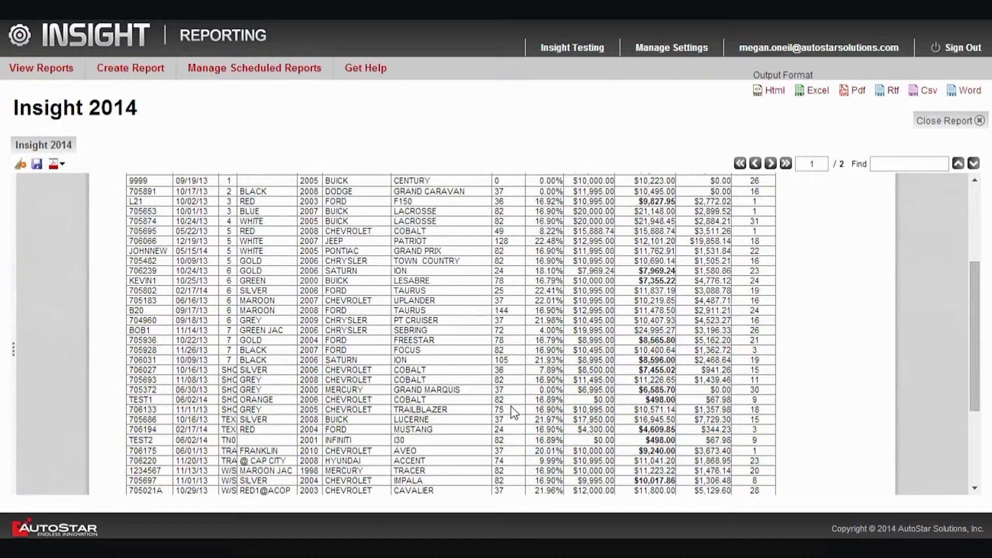
pyautogui.scroll(2, 513, 413)
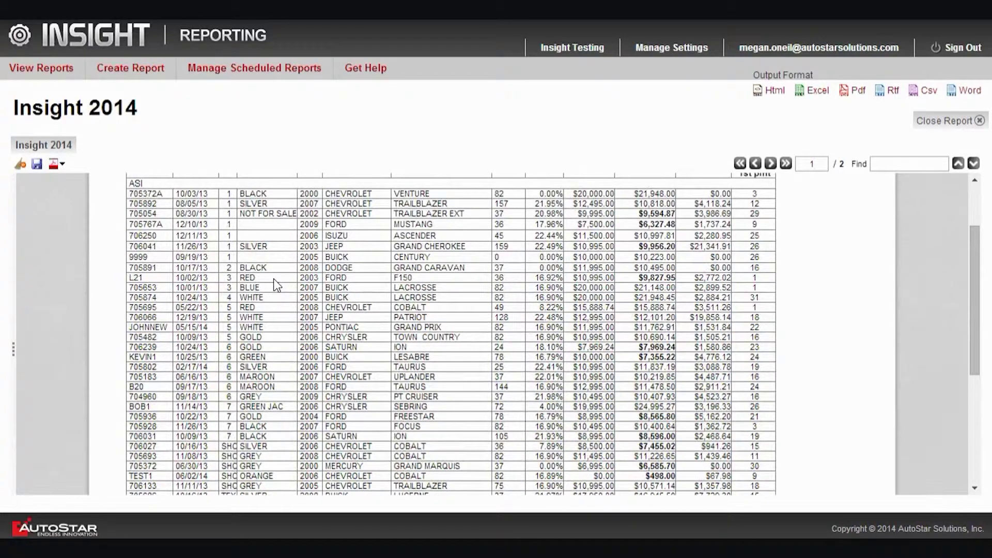
pyautogui.scroll(2, 277, 285)
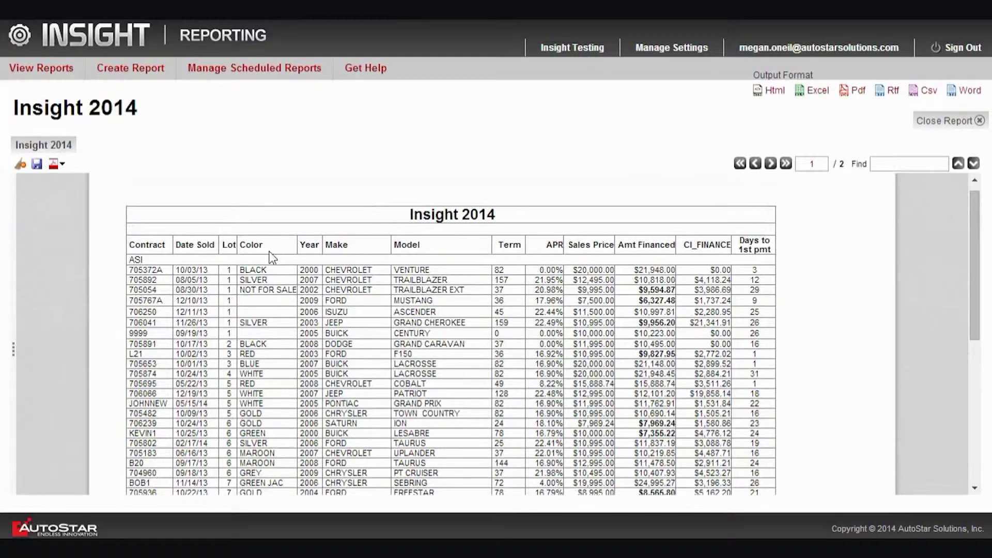
# Format the Color column's values equal to RED with a red foreground colour and bold text.
pyautogui.click(274, 350)
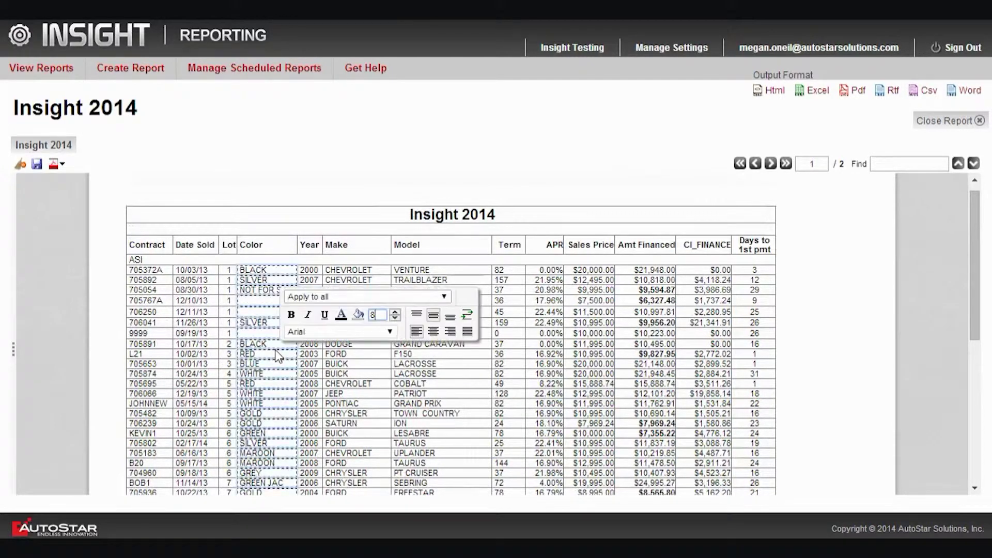
pyautogui.click(445, 297)
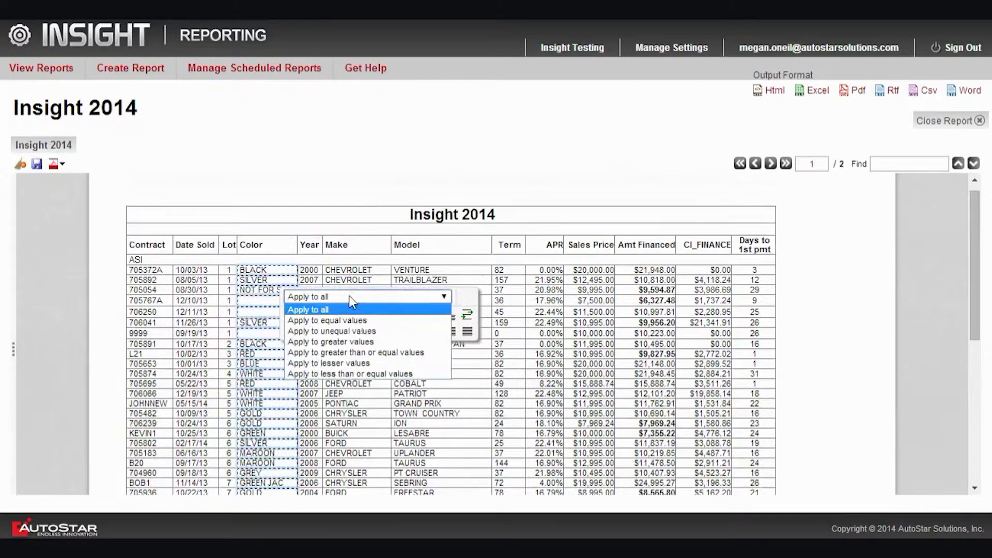
pyautogui.click(354, 320)
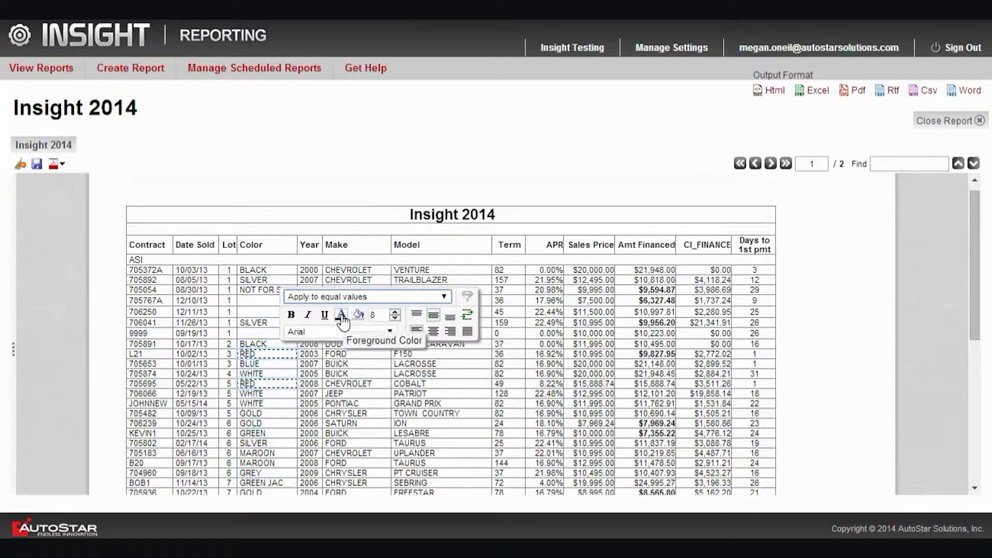
pyautogui.click(341, 316)
pyautogui.click(343, 350)
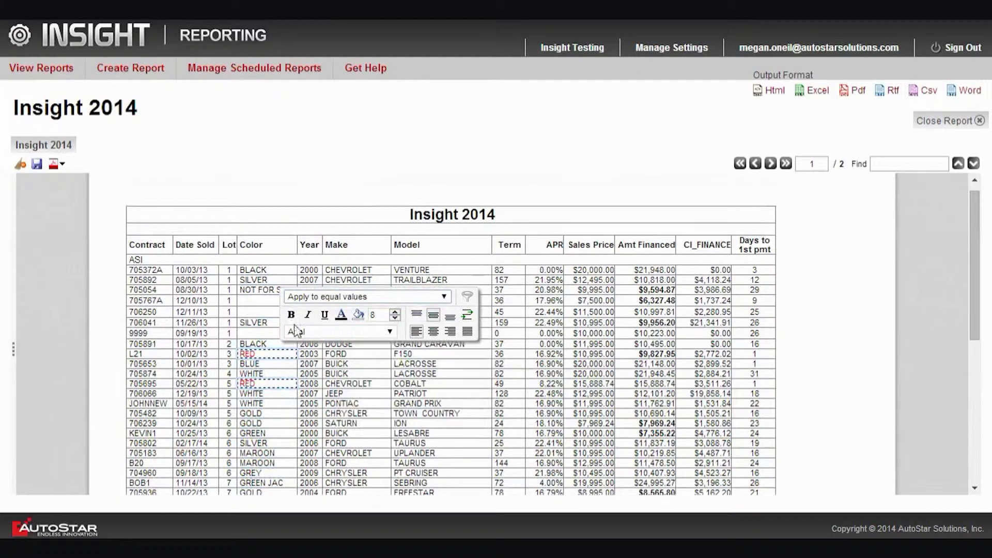
pyautogui.click(291, 315)
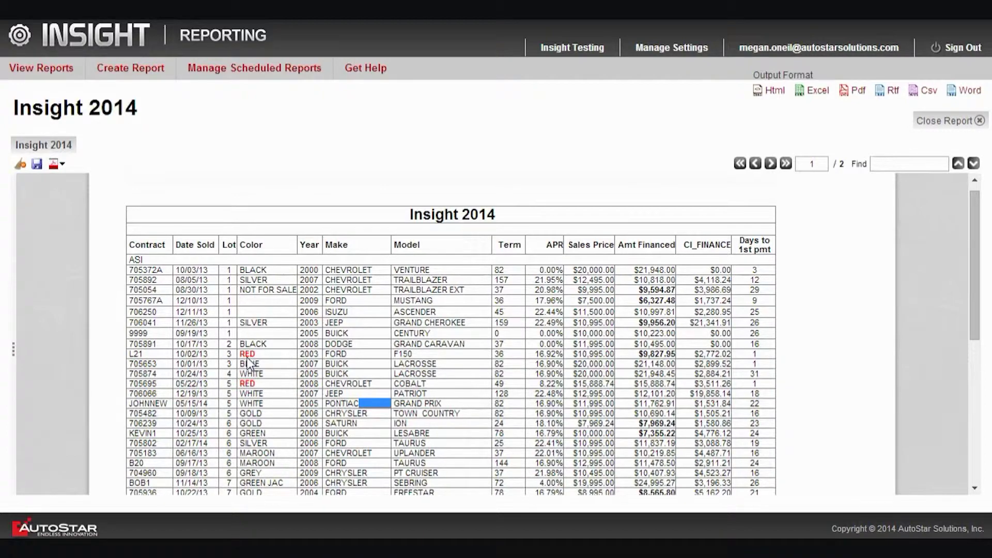
# Check the conditional formatting of the Color and Amt Financed columns on both report pages, and return to page 1.
pyautogui.scroll(-6, 292, 357)
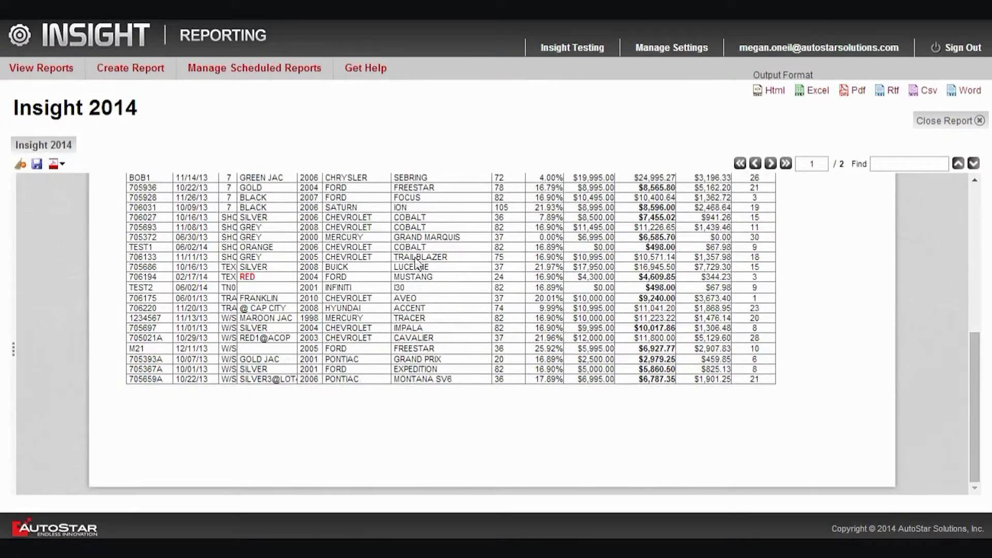
pyautogui.scroll(3, 721, 219)
pyautogui.click(770, 163)
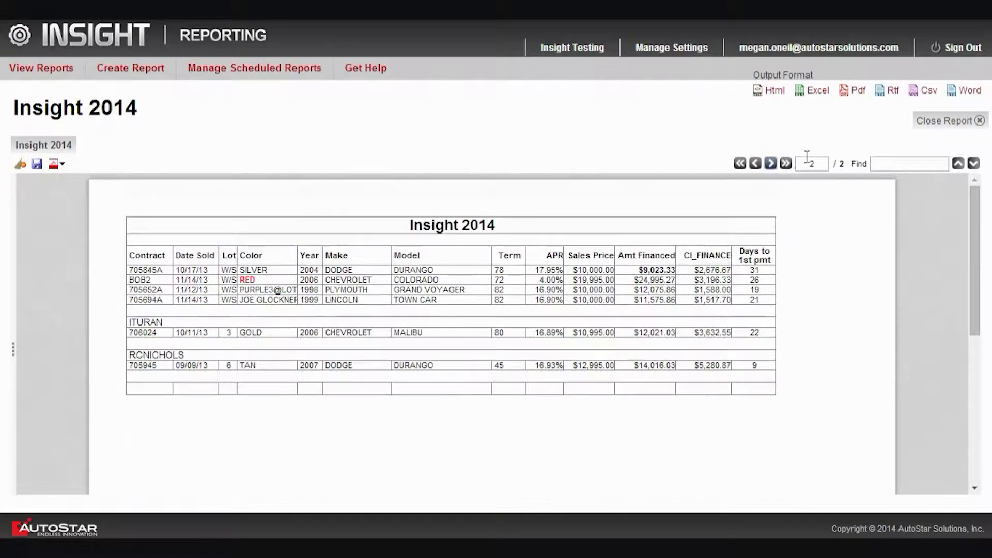
pyautogui.click(754, 164)
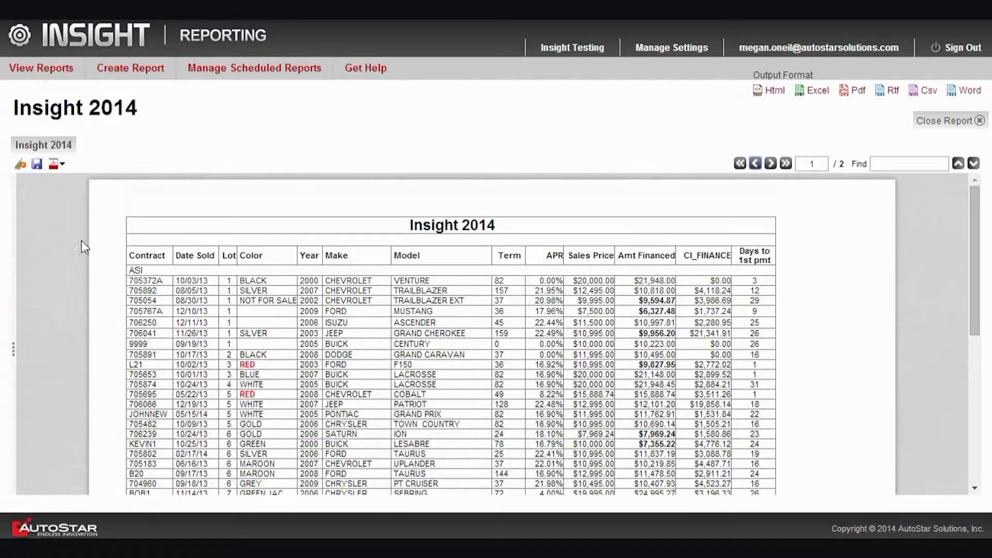
pyautogui.click(19, 167)
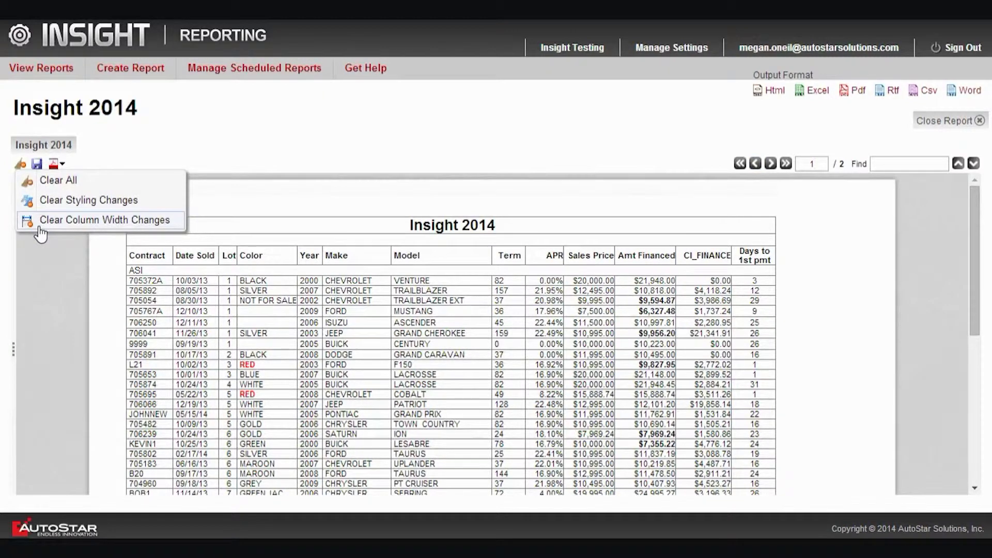
# Save the column width and styling changes to Insight 2014 as a user report.
pyautogui.click(38, 166)
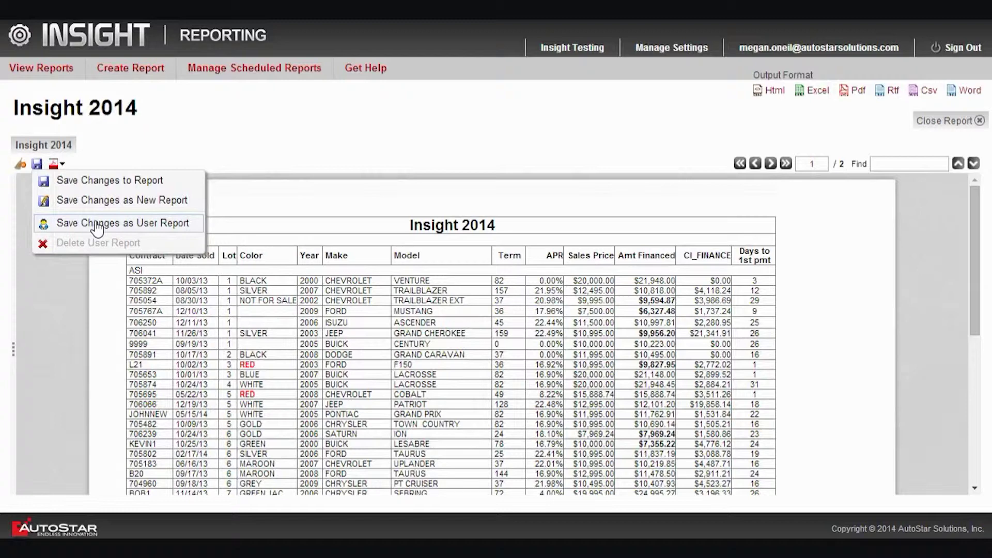
pyautogui.click(97, 226)
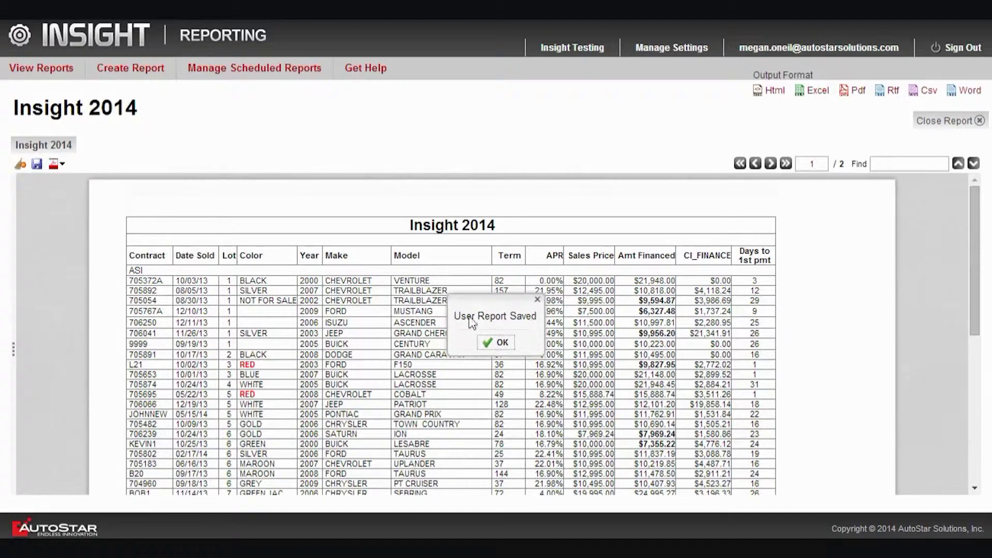
pyautogui.click(499, 343)
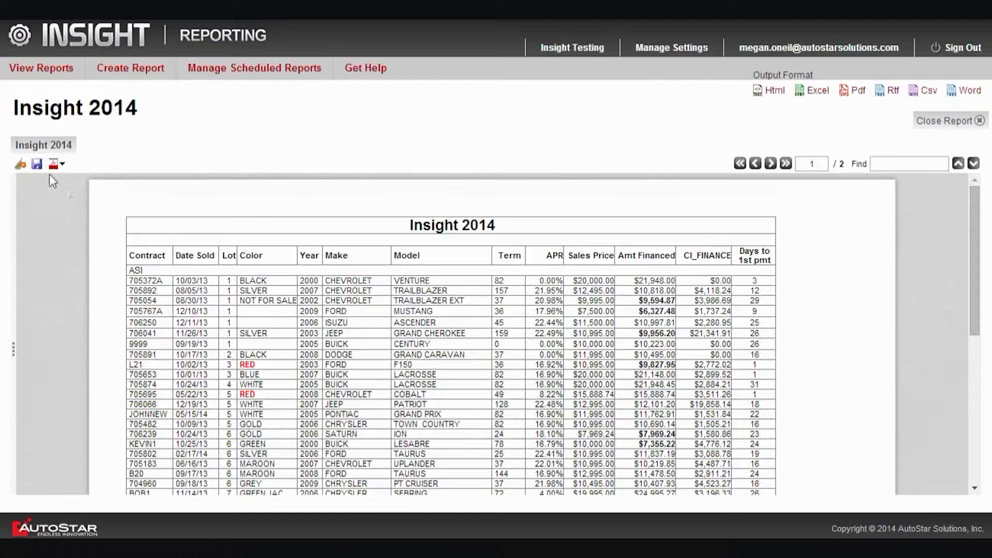
# Delete the saved user report for Insight 2014.
pyautogui.click(36, 166)
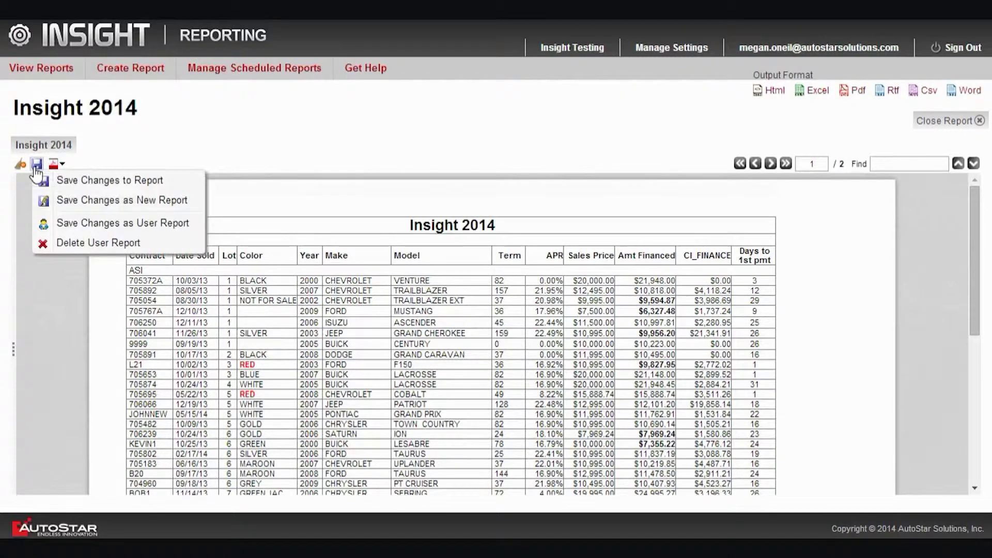
pyautogui.click(120, 246)
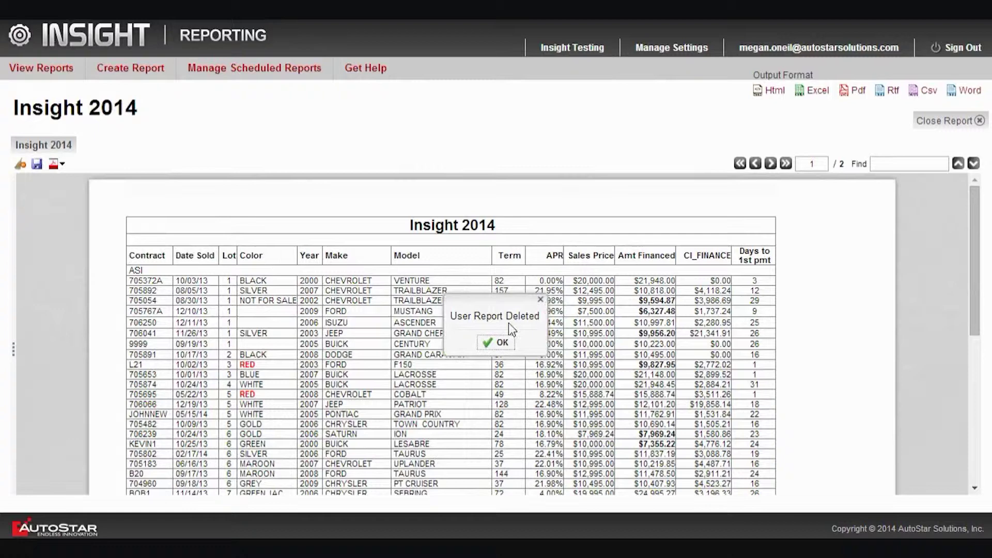
pyautogui.click(501, 343)
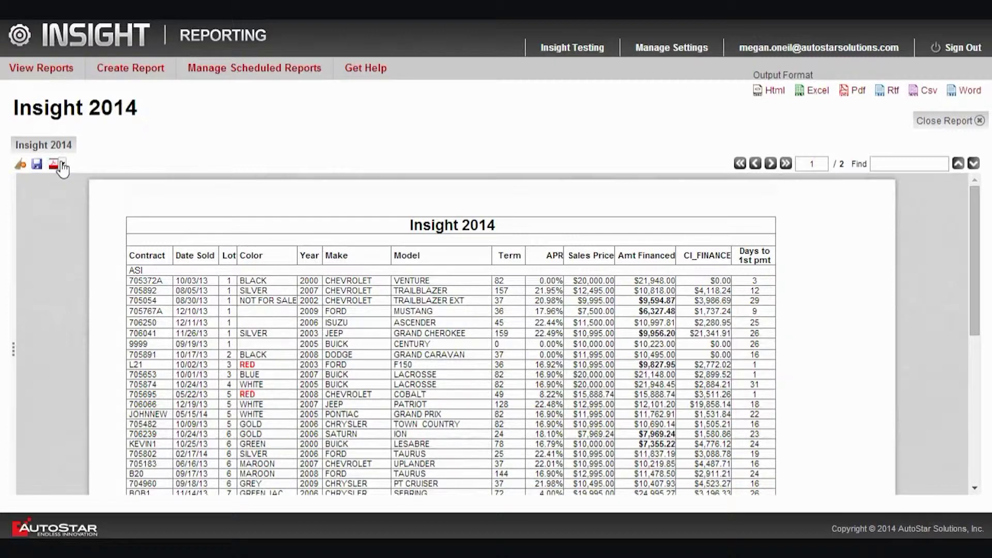
pyautogui.click(61, 164)
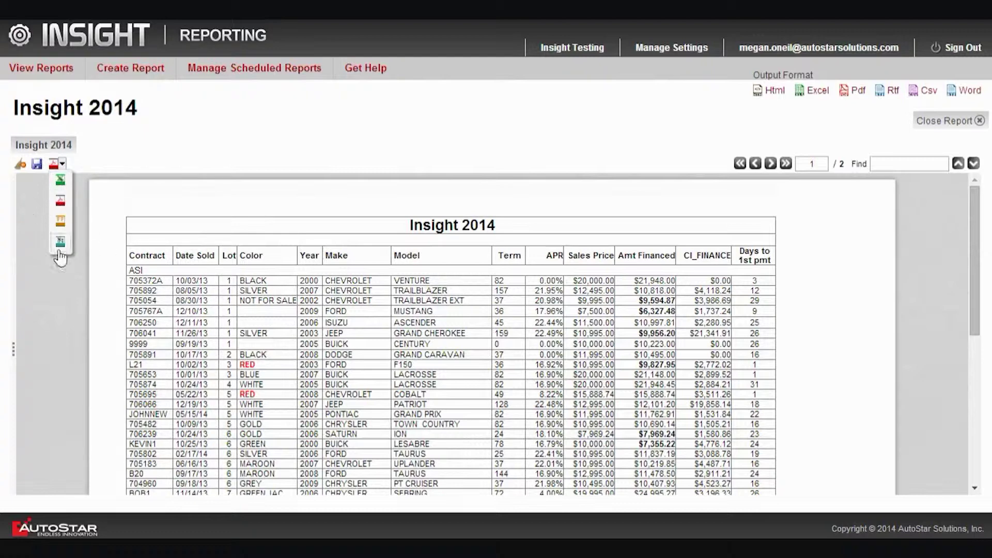
pyautogui.click(23, 189)
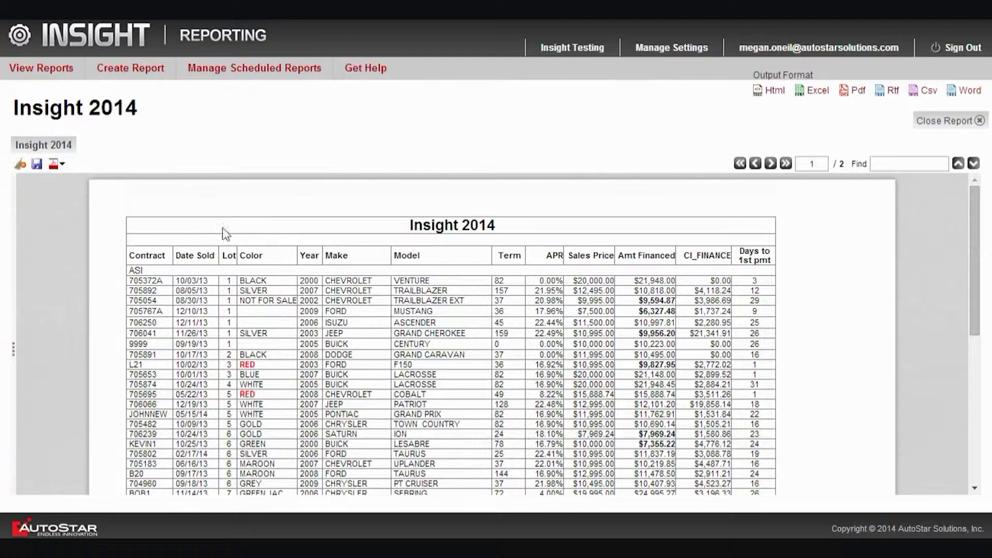